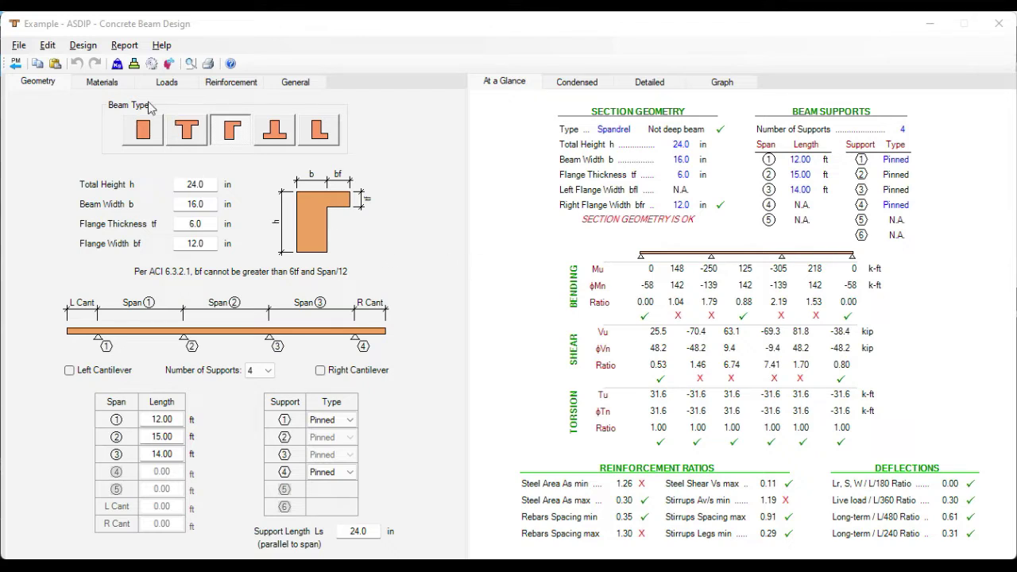
Display the Materials inputs: 4.0 ksi Hognestad concrete and 60.0 ksi elasto-plastic rebar.
{"action": "left_click", "coordinate": [111, 87]}
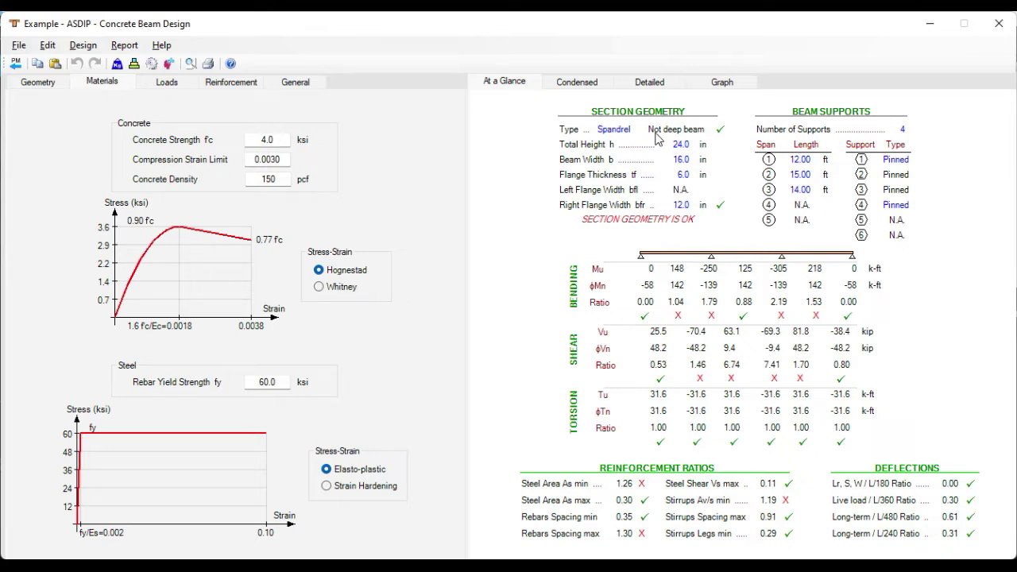
Show the beam's uniform loads, then switch to the Concentrated loads list.
{"action": "left_click", "coordinate": [167, 84]}
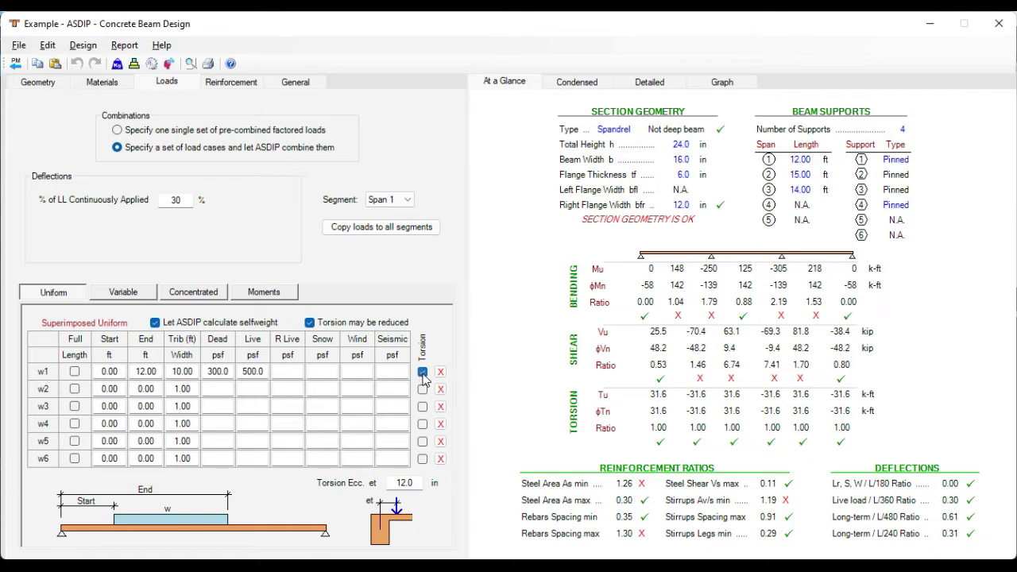
{"action": "left_click", "coordinate": [195, 295]}
Review the Span 1 bottom bars, side bars and stirrups, then return to top bars.
{"action": "left_click", "coordinate": [230, 83]}
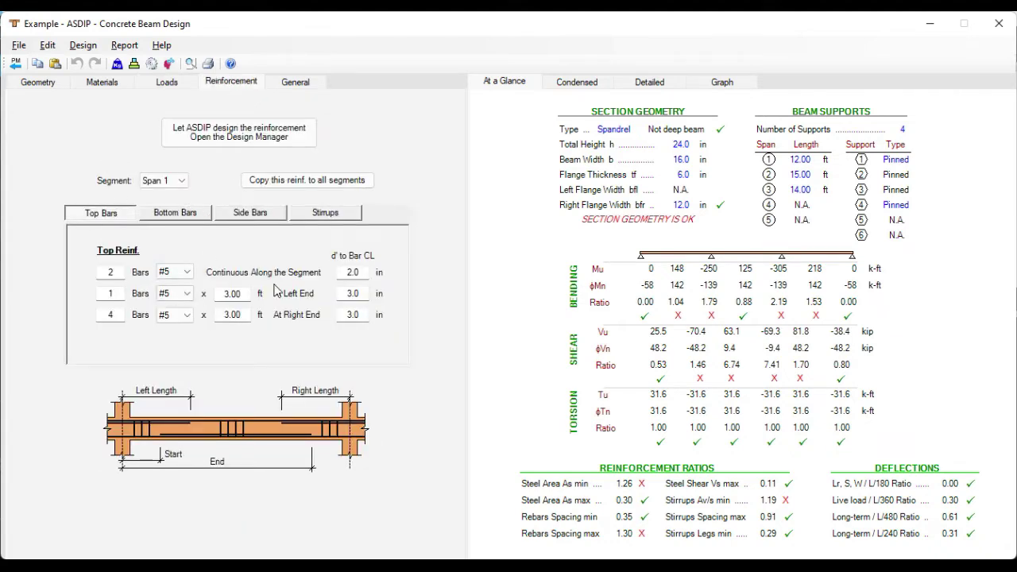
{"action": "left_click", "coordinate": [177, 213]}
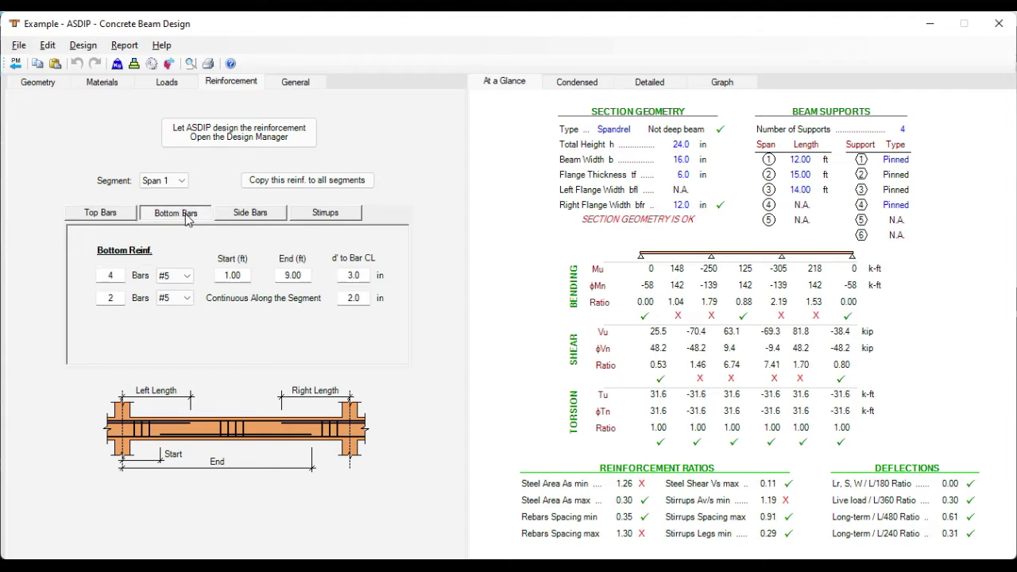
{"action": "left_click", "coordinate": [251, 215]}
{"action": "left_click", "coordinate": [333, 216]}
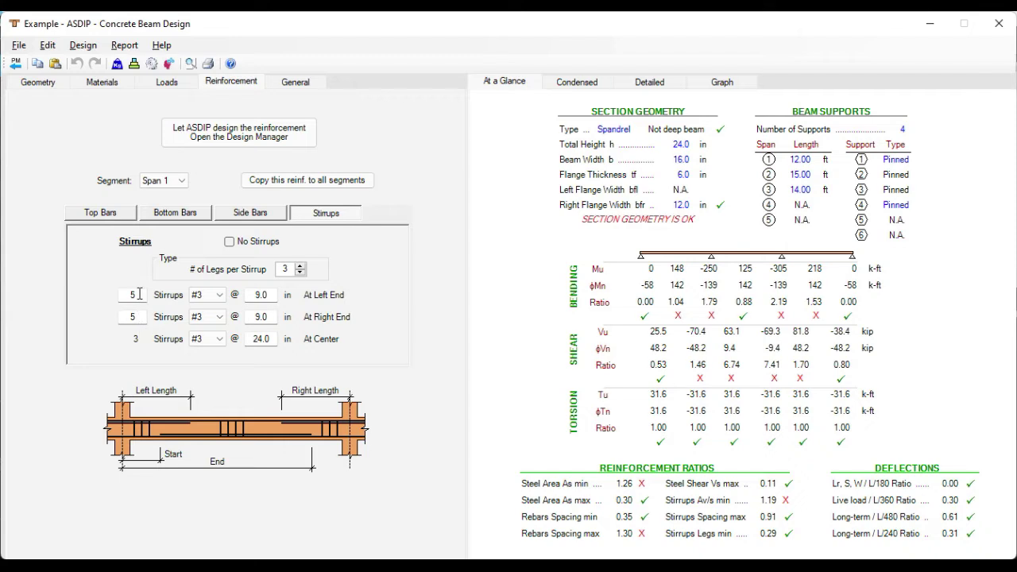
{"action": "left_click", "coordinate": [104, 214]}
Keep the continuous top bars at #5 and launch automatic reinforcement design.
{"action": "left_click", "coordinate": [178, 272]}
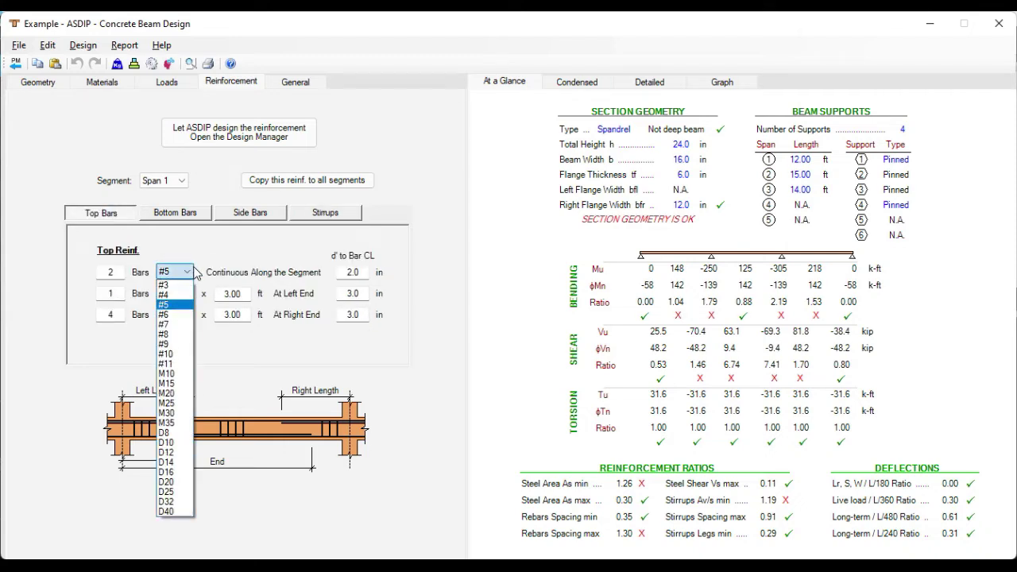
{"action": "left_click", "coordinate": [194, 271]}
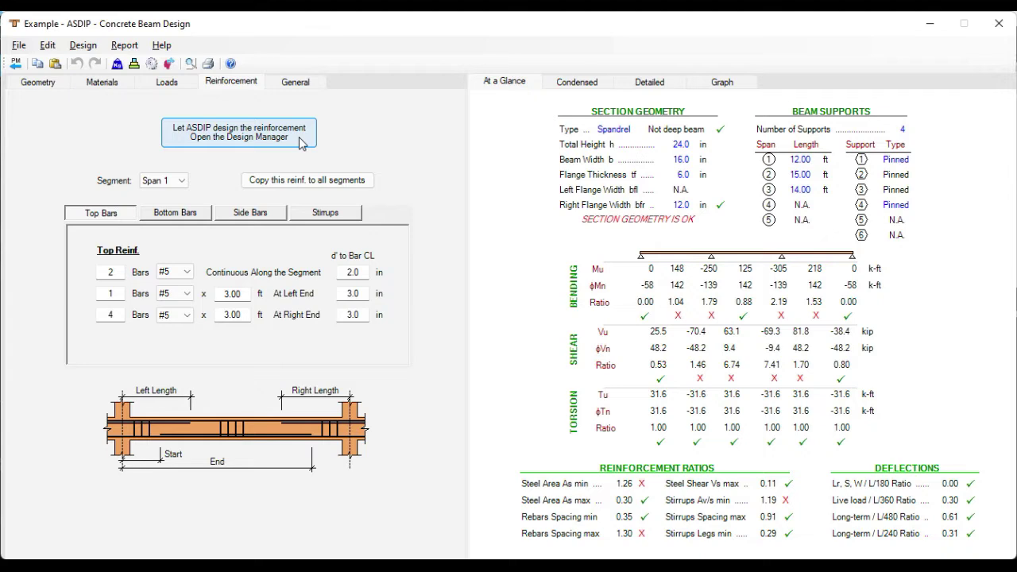
{"action": "left_click", "coordinate": [236, 141]}
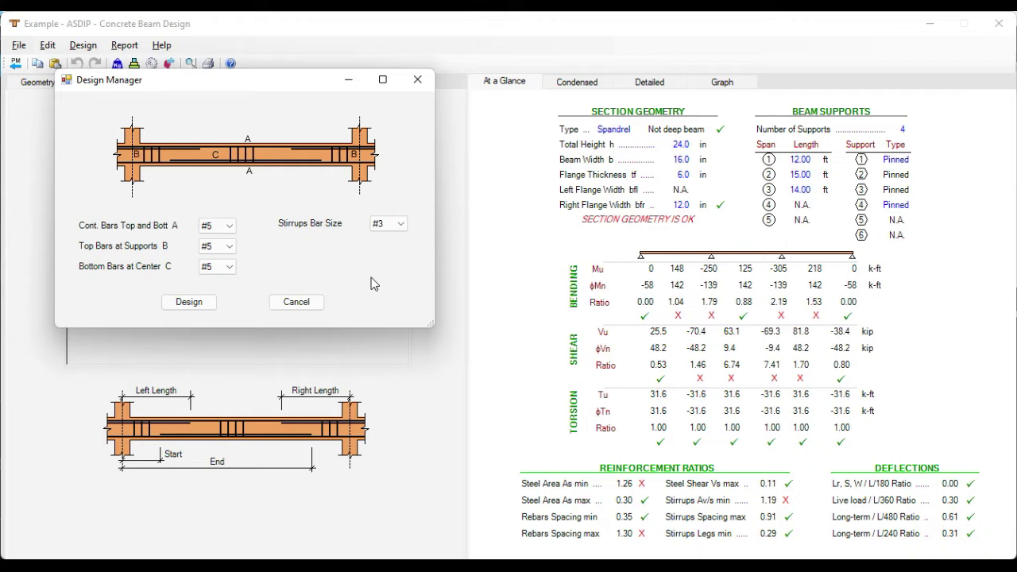
Set continuous, support and center bars to #7 in Design Manager and run the design.
{"action": "left_click", "coordinate": [534, 352]}
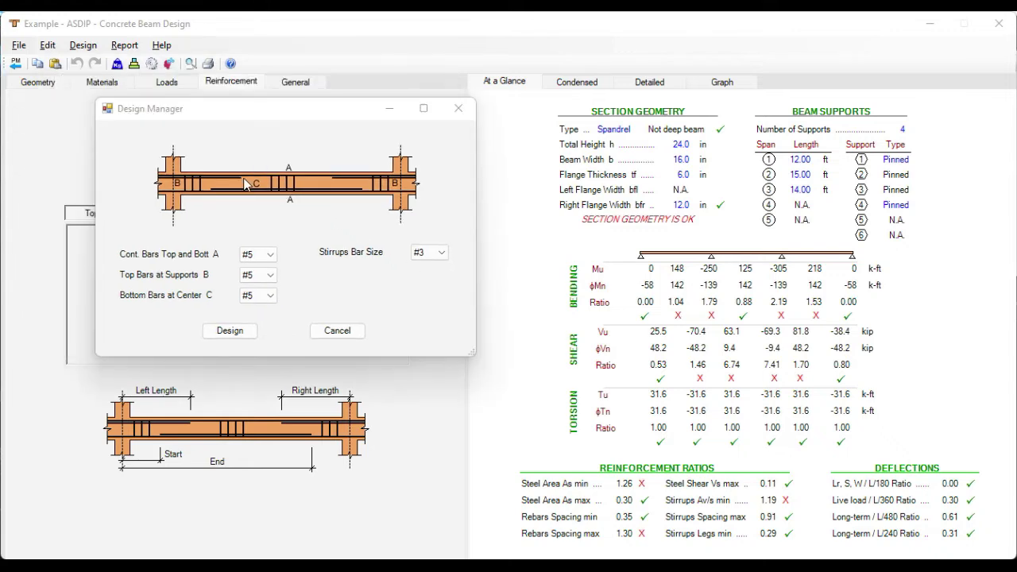
{"action": "left_click", "coordinate": [270, 256]}
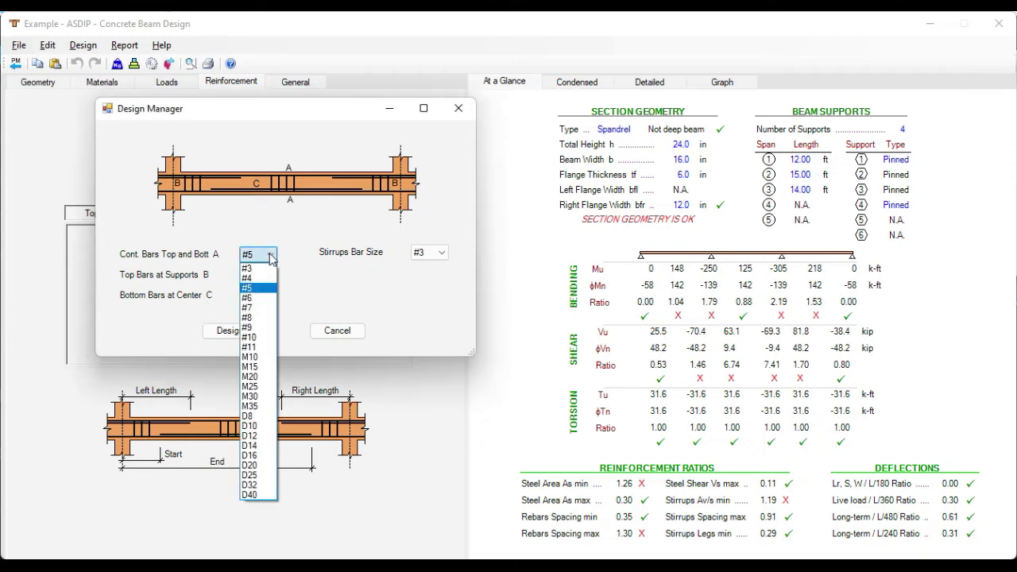
{"action": "left_click", "coordinate": [263, 309]}
{"action": "left_click", "coordinate": [268, 275]}
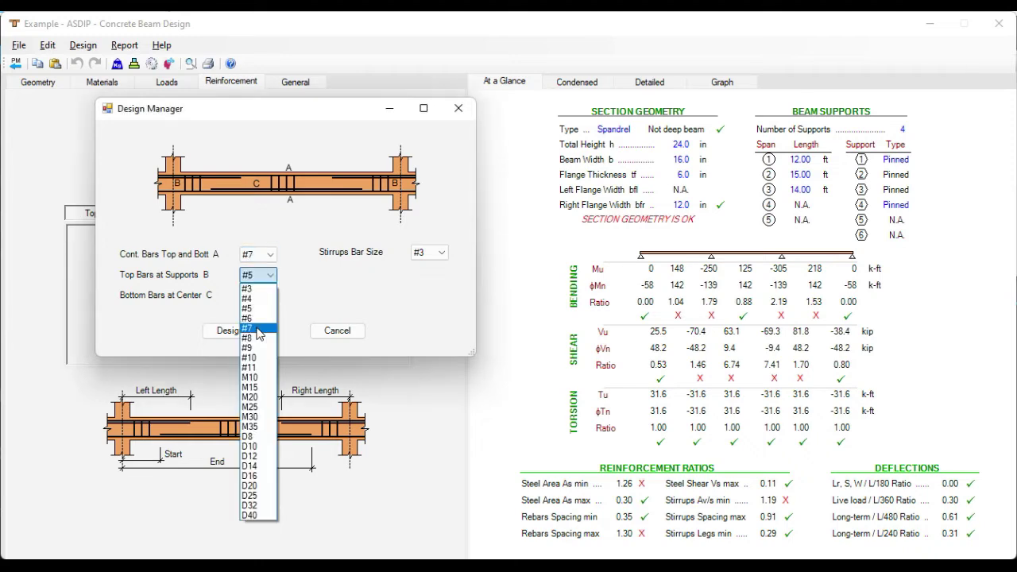
{"action": "left_click", "coordinate": [260, 331]}
{"action": "left_click", "coordinate": [271, 295]}
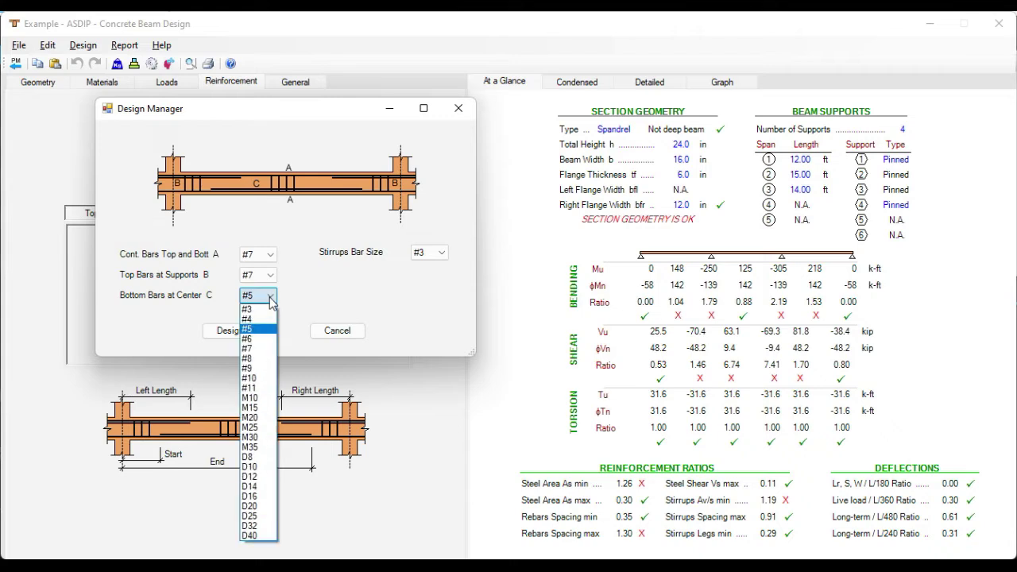
{"action": "left_click", "coordinate": [262, 350]}
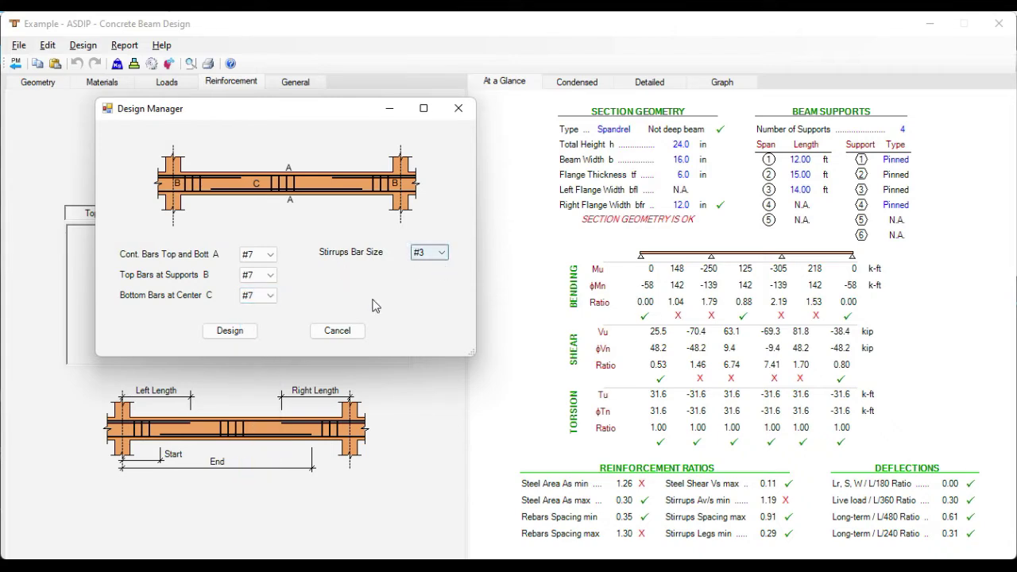
{"action": "left_click", "coordinate": [230, 331]}
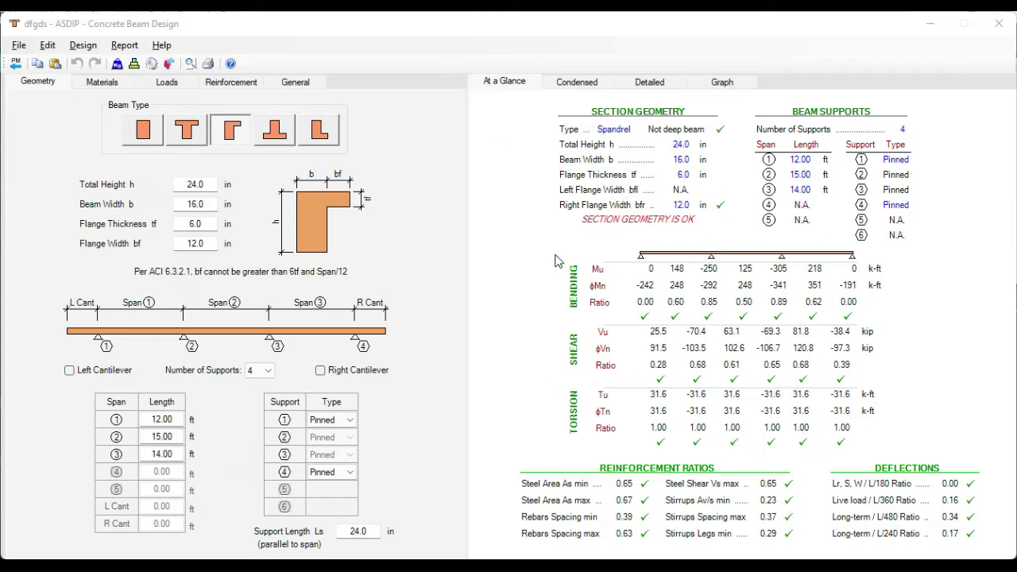
Scroll the Condensed report to the Torsion Moments and Torsion Strength tables for all twelve combinations.
{"action": "left_click", "coordinate": [571, 88]}
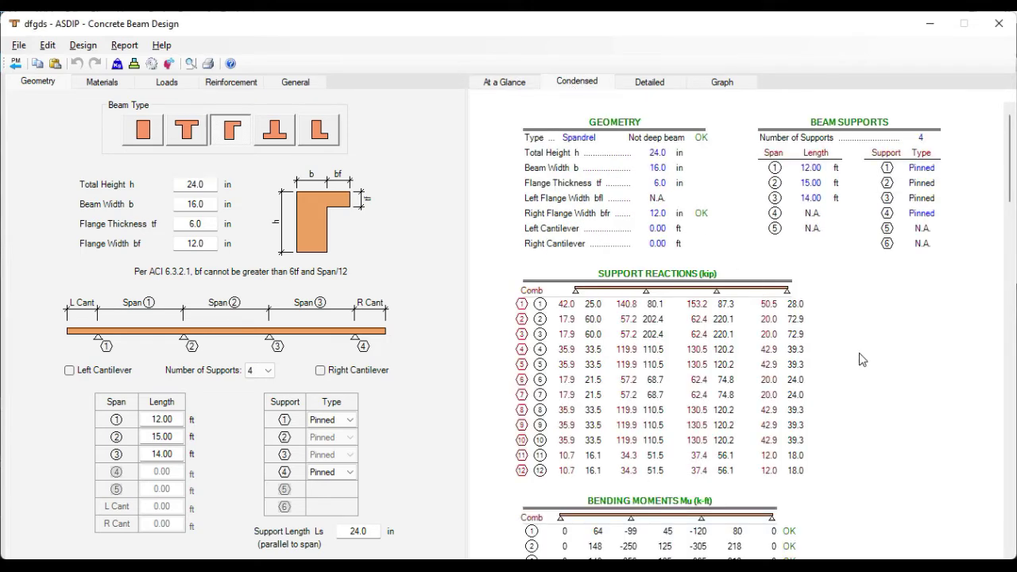
{"action": "scroll", "coordinate": [860, 355], "scroll_direction": "down", "scroll_amount": 15}
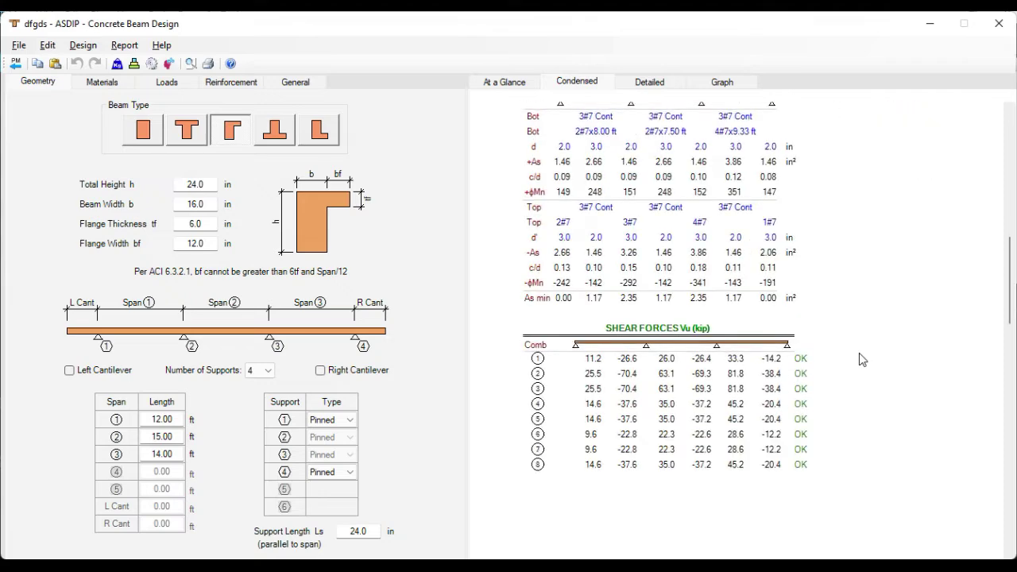
{"action": "scroll", "coordinate": [860, 354], "scroll_direction": "down", "scroll_amount": 10}
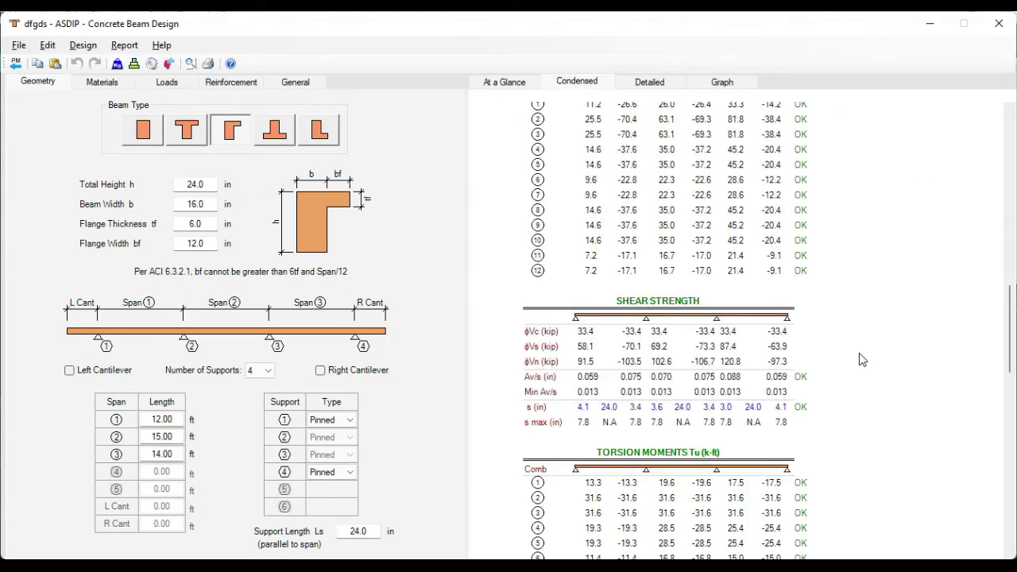
{"action": "scroll", "coordinate": [859, 353], "scroll_direction": "down", "scroll_amount": 5}
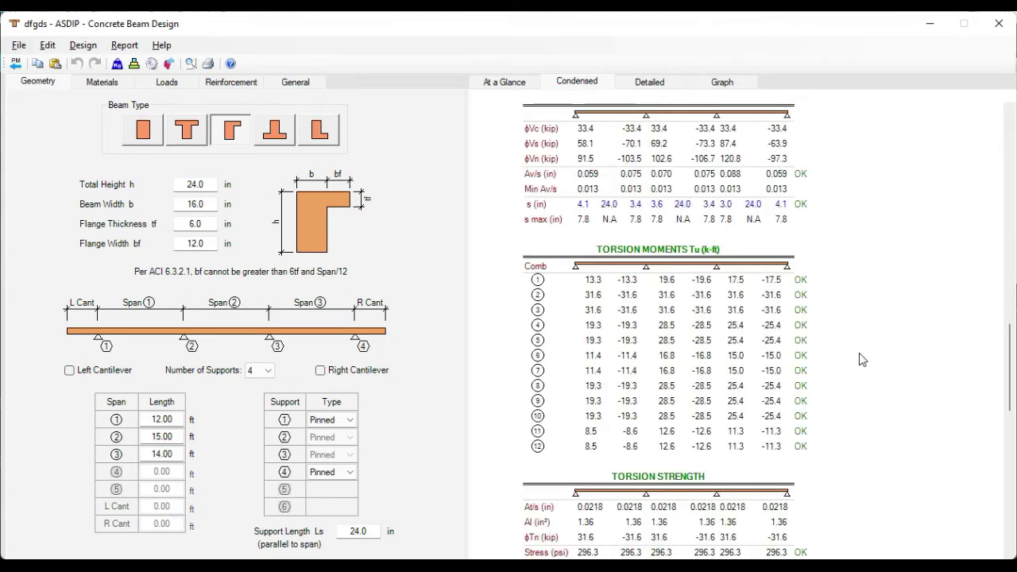
{"action": "scroll", "coordinate": [706, 240], "scroll_direction": "down", "scroll_amount": 3}
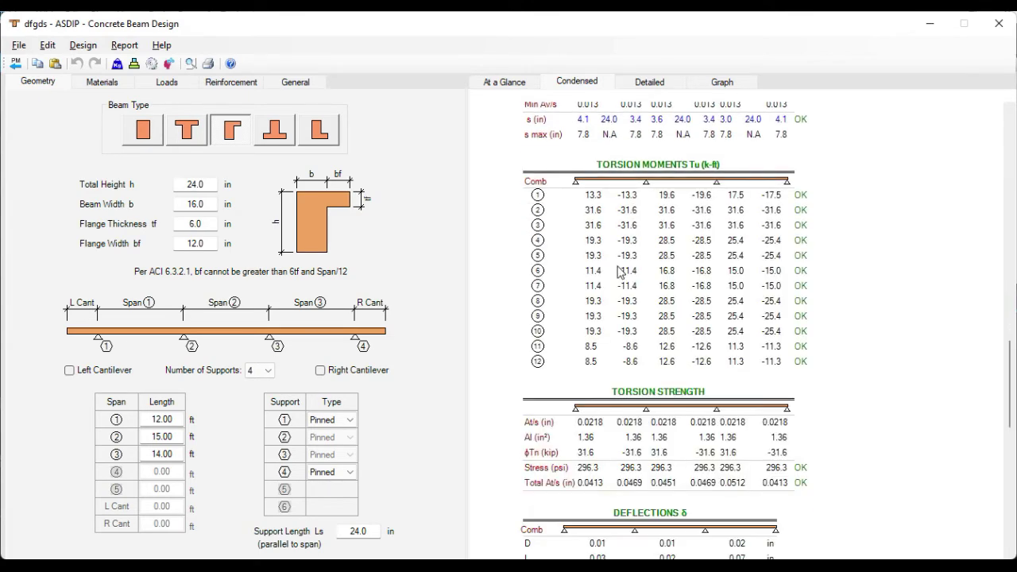
{"action": "scroll", "coordinate": [710, 294], "scroll_direction": "down", "scroll_amount": 2}
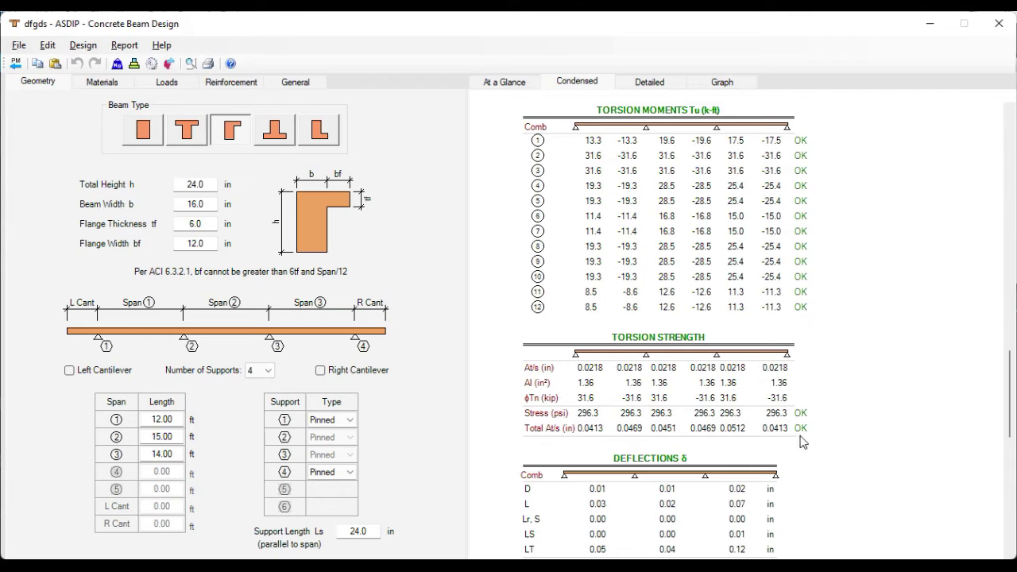
{"action": "scroll", "coordinate": [800, 438], "scroll_direction": "down", "scroll_amount": 10}
{"action": "left_click", "coordinate": [650, 84]}
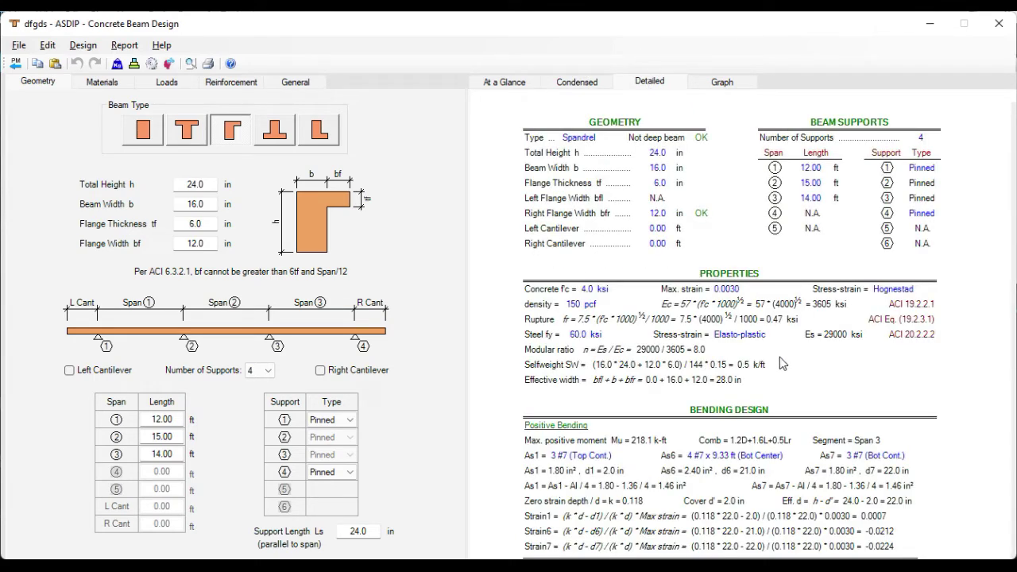
Scroll the Detailed report past Bending and Shear Design to Torsion Design (296.3 psi vs 474.3 psi limit).
{"action": "scroll", "coordinate": [782, 363], "scroll_direction": "down", "scroll_amount": 10}
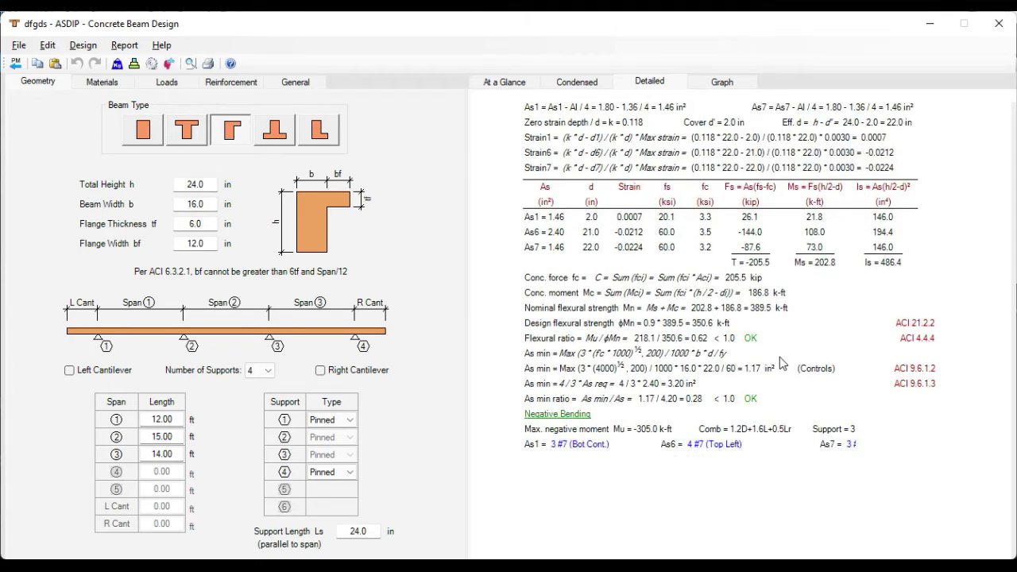
{"action": "scroll", "coordinate": [781, 364], "scroll_direction": "down", "scroll_amount": 3}
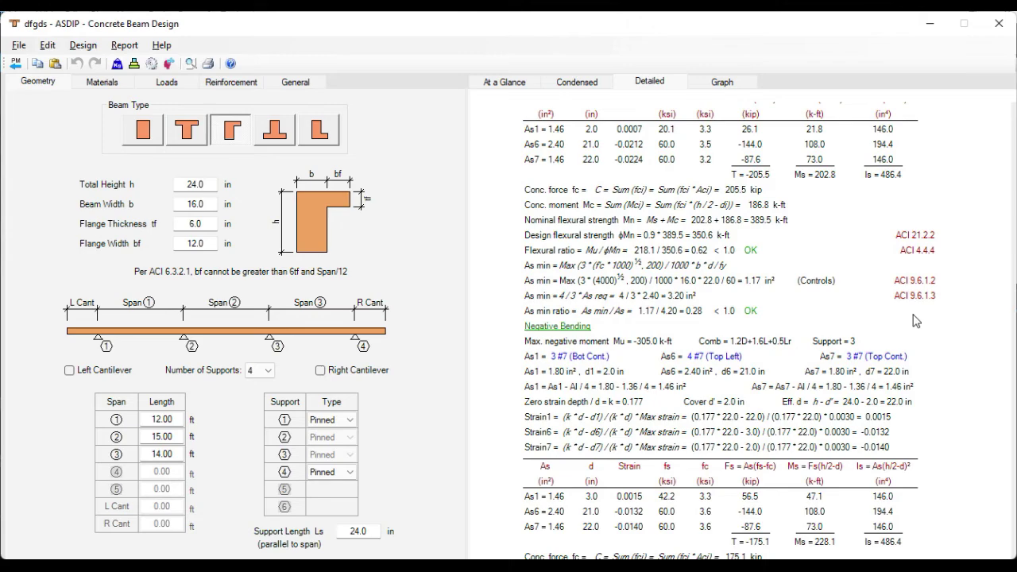
{"action": "scroll", "coordinate": [914, 320], "scroll_direction": "down", "scroll_amount": 6}
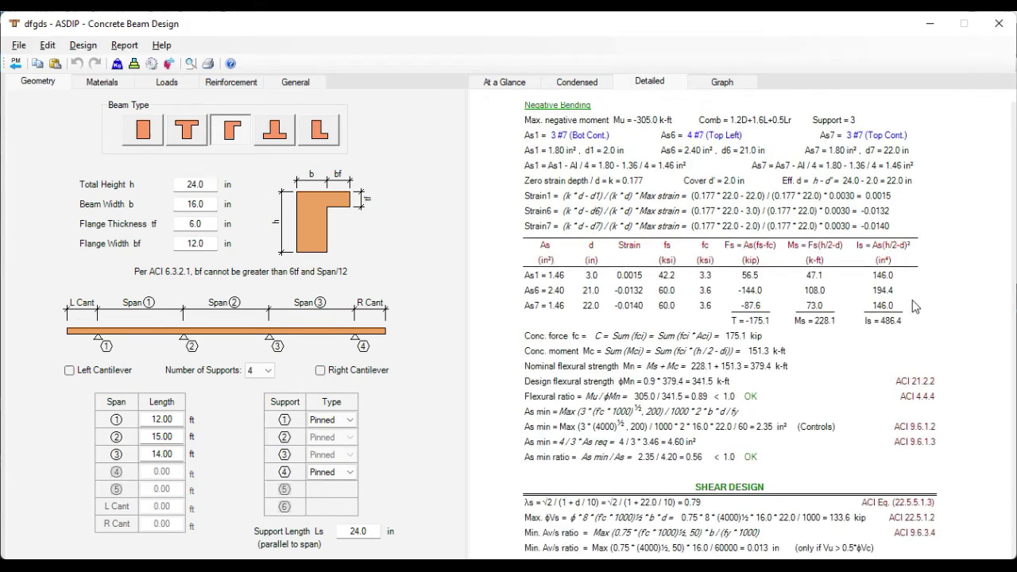
{"action": "scroll", "coordinate": [914, 306], "scroll_direction": "down", "scroll_amount": 4}
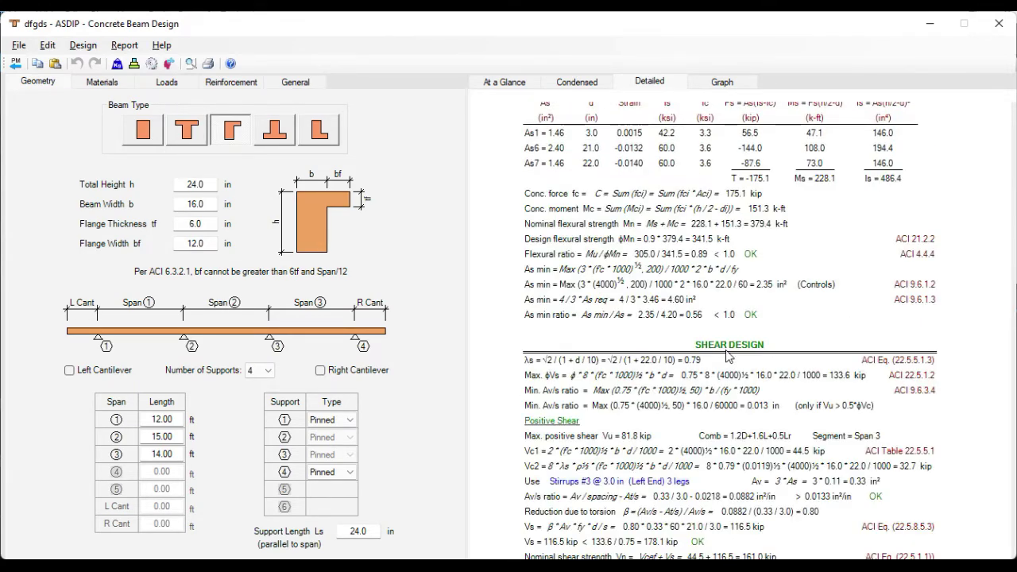
{"action": "scroll", "coordinate": [728, 356], "scroll_direction": "down", "scroll_amount": 8}
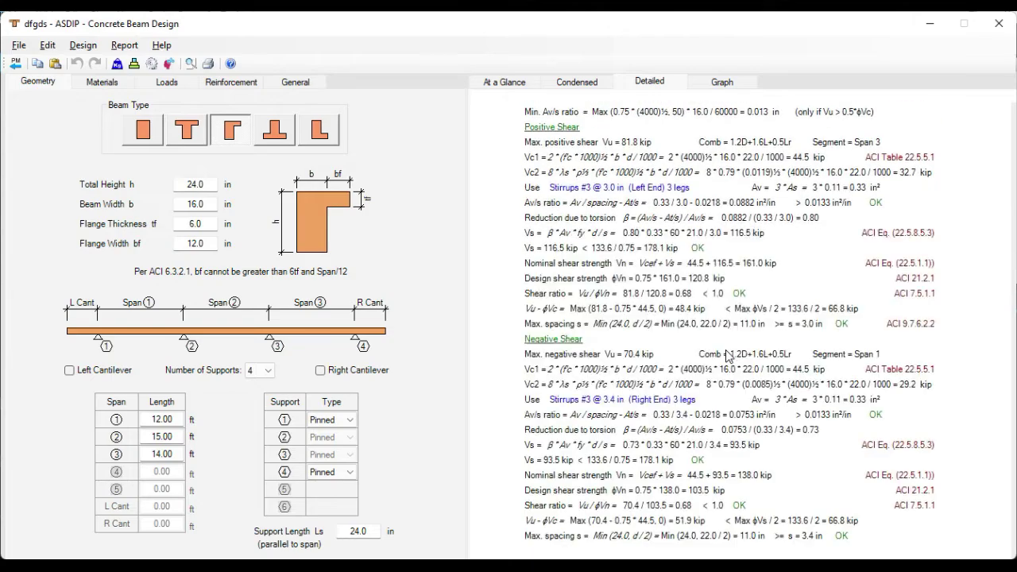
{"action": "scroll", "coordinate": [728, 356], "scroll_direction": "down", "scroll_amount": 10}
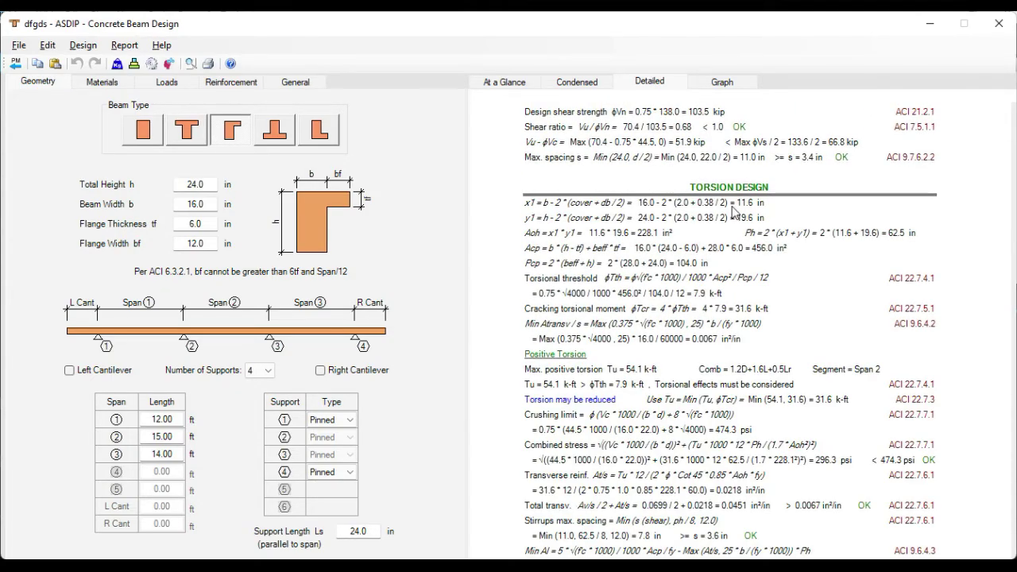
{"action": "scroll", "coordinate": [745, 205], "scroll_direction": "down", "scroll_amount": 2}
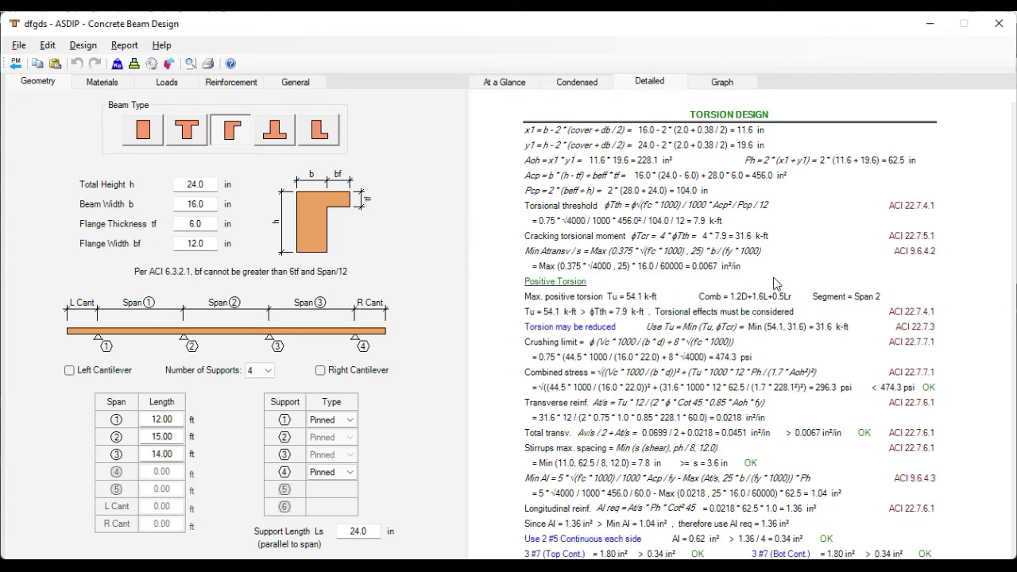
{"action": "scroll", "coordinate": [777, 284], "scroll_direction": "down", "scroll_amount": 2}
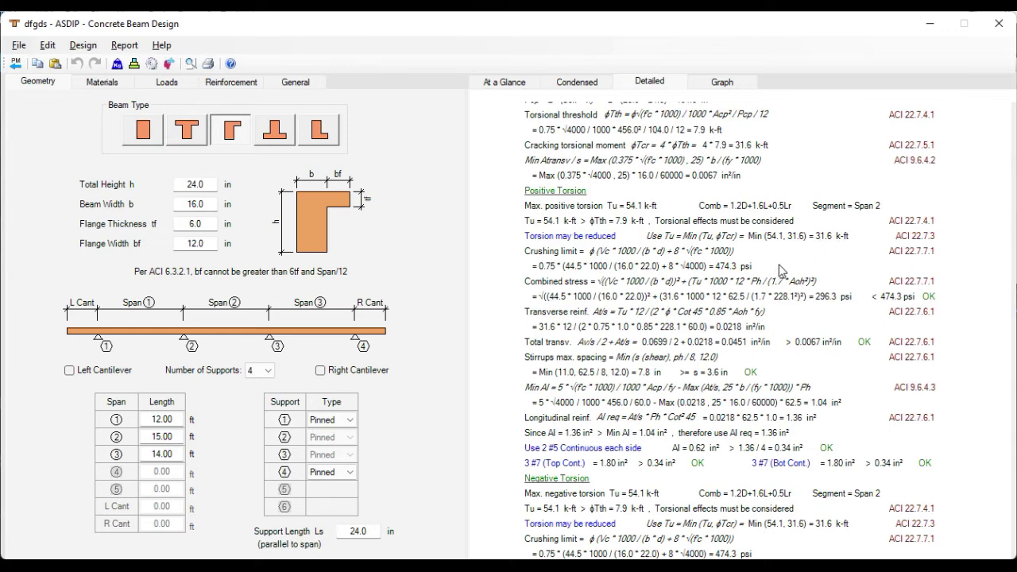
{"action": "scroll", "coordinate": [519, 148], "scroll_direction": "down", "scroll_amount": 3}
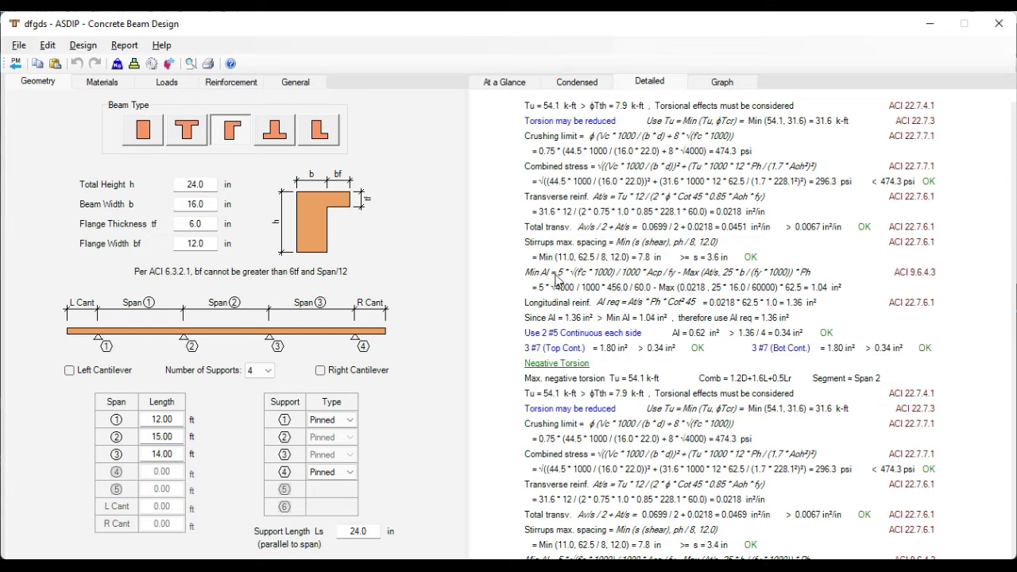
{"action": "scroll", "coordinate": [697, 259], "scroll_direction": "down", "scroll_amount": 2}
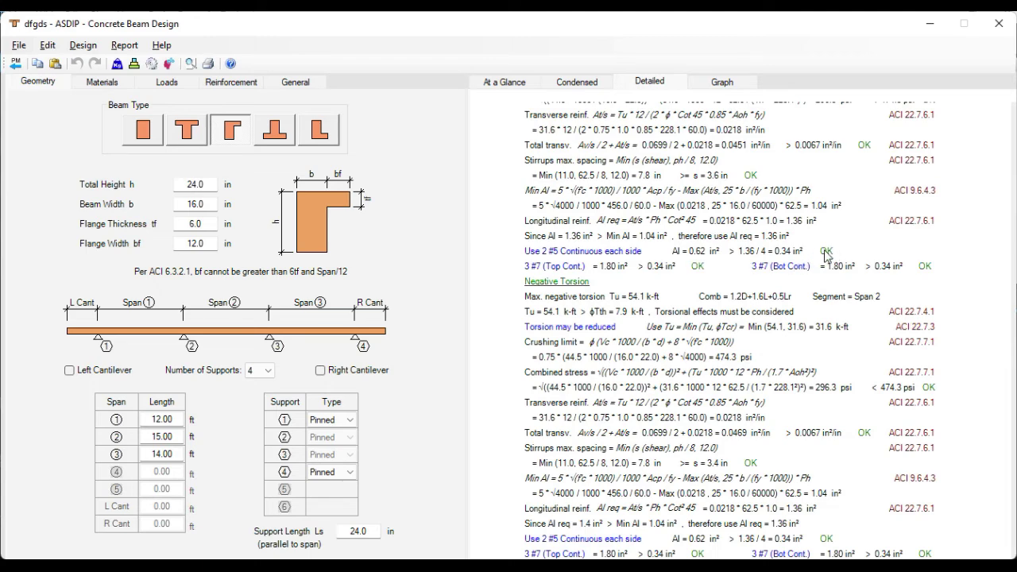
{"action": "scroll", "coordinate": [739, 286], "scroll_direction": "down", "scroll_amount": 8}
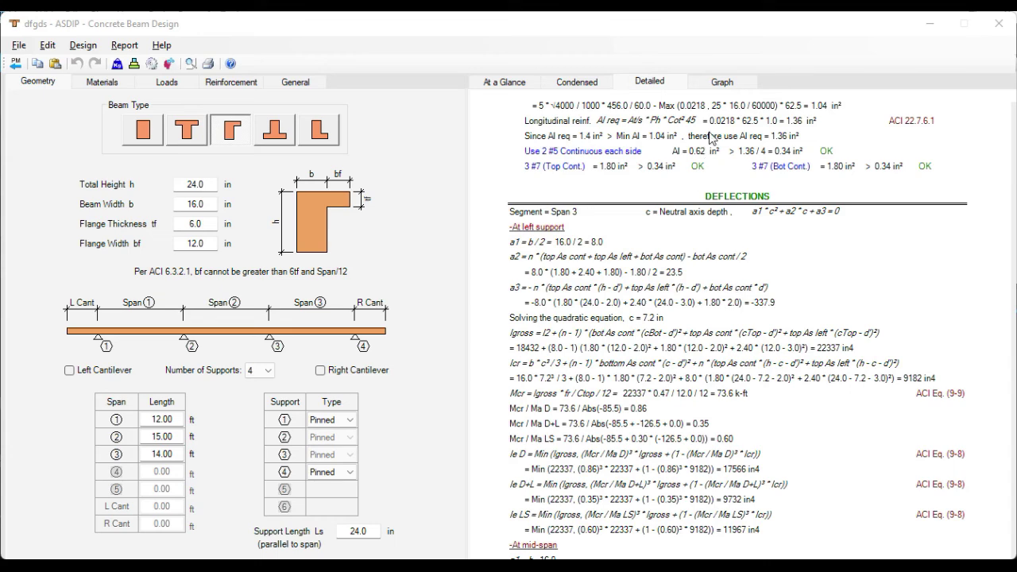
Show the 1.2D+1.6L+0.5Lr shear and moment diagrams with φVn and φMn envelopes overlaid.
{"action": "left_click", "coordinate": [721, 83]}
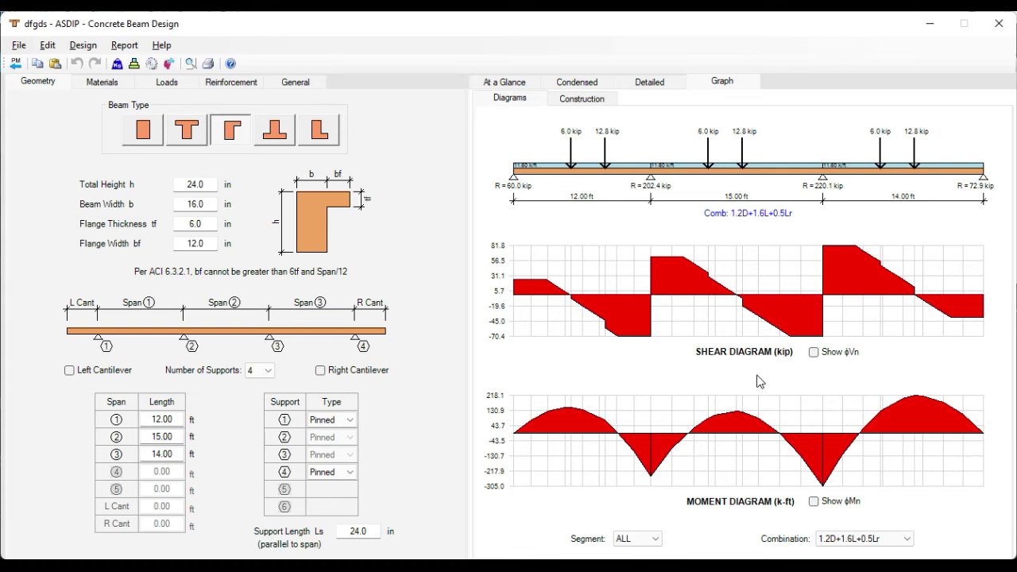
{"action": "left_click", "coordinate": [815, 354]}
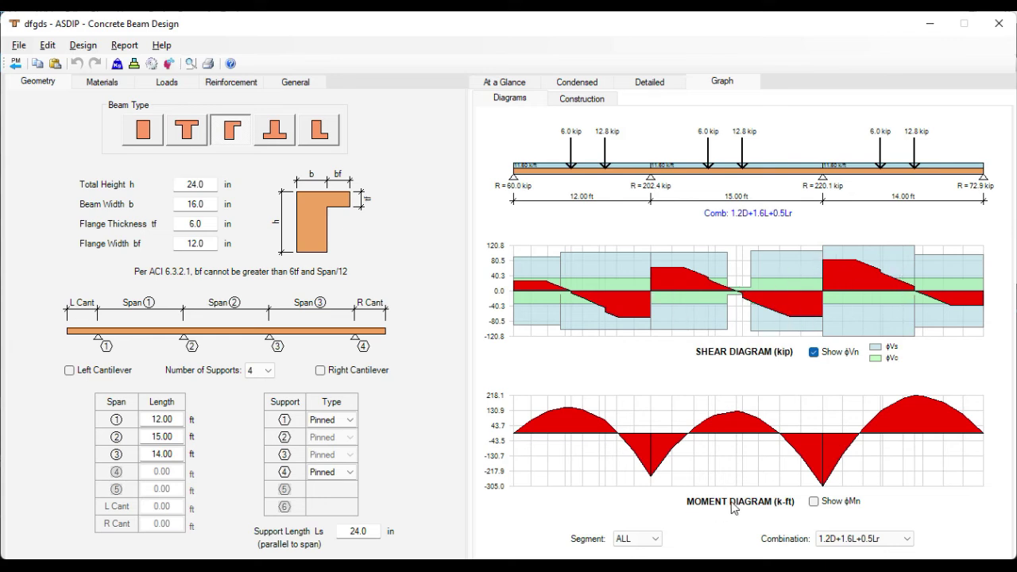
{"action": "left_click", "coordinate": [814, 502]}
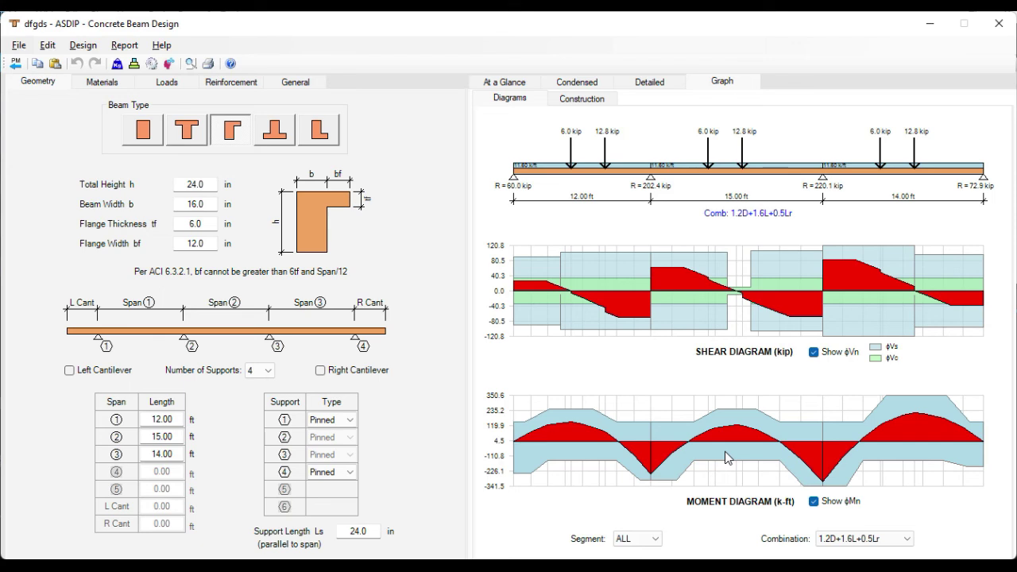
Return to the Loads inputs with Ctrl+Tab, showing uniform load w1 at 300/500 psf.
{"action": "key", "text": "ctrl+Tab"}
{"action": "key", "text": "ctrl+Tab"}
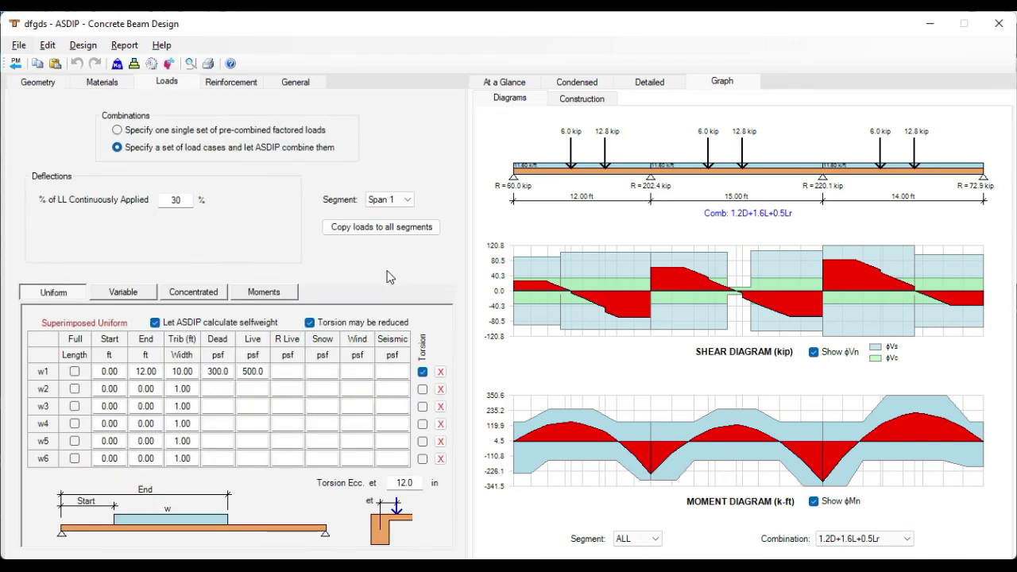